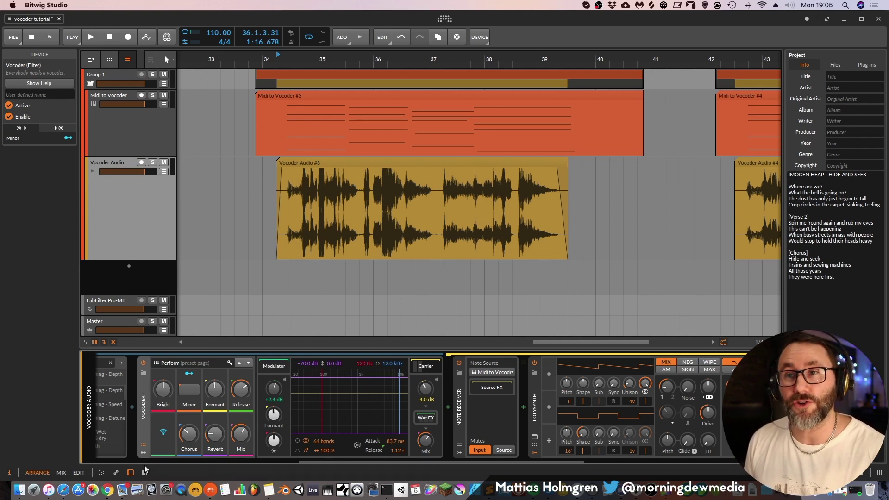
# - Review the Vocoder's annotated parameter help overview, then close it
pyautogui.click(35, 81)
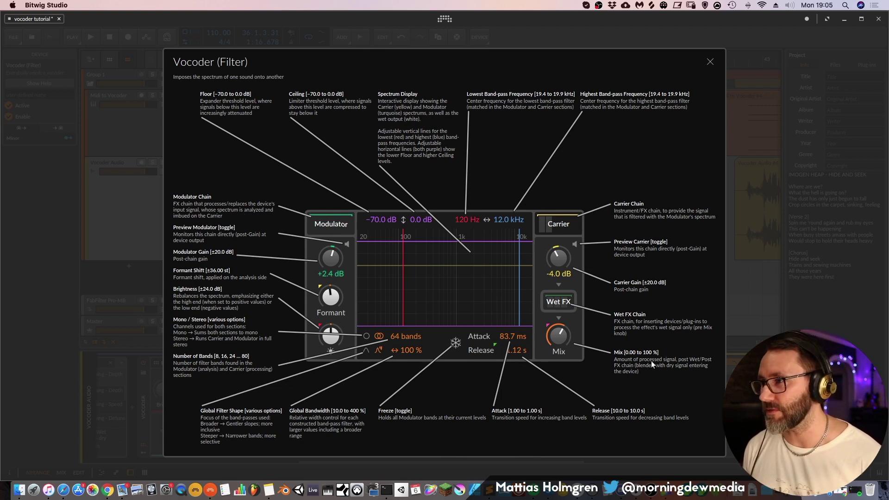
pyautogui.click(709, 62)
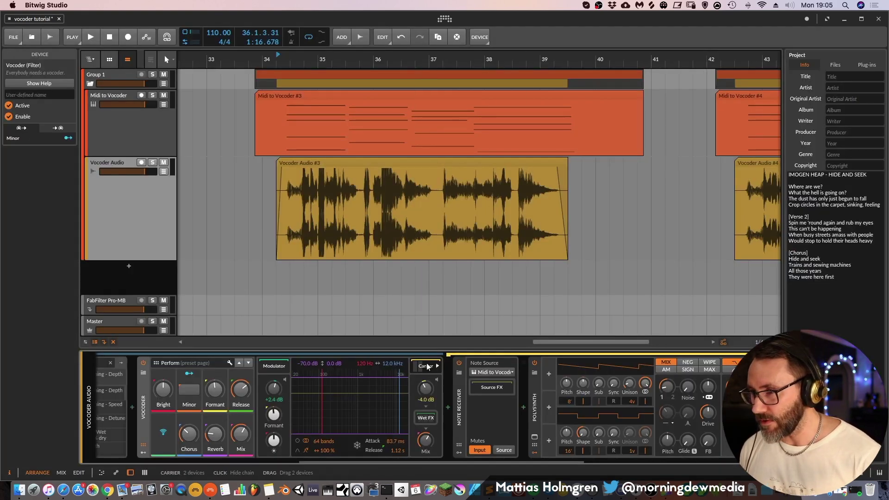
# - Inspect the Note Receiver and Midi to Vocoder track, then expand the Vocoder Audio chain with Polysynth
pyautogui.click(456, 411)
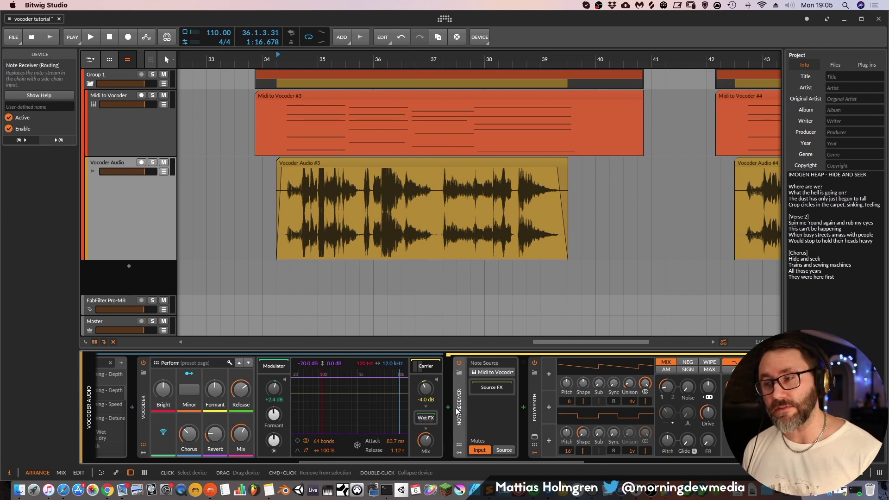
pyautogui.click(102, 126)
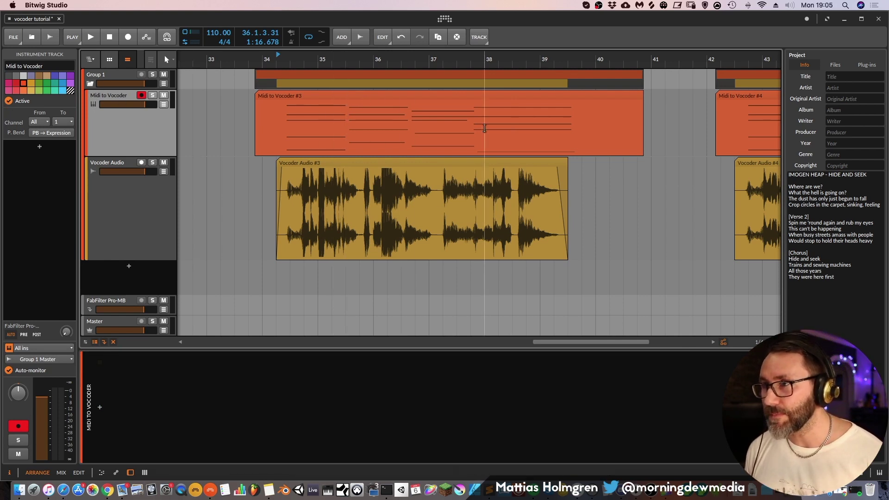
pyautogui.click(149, 203)
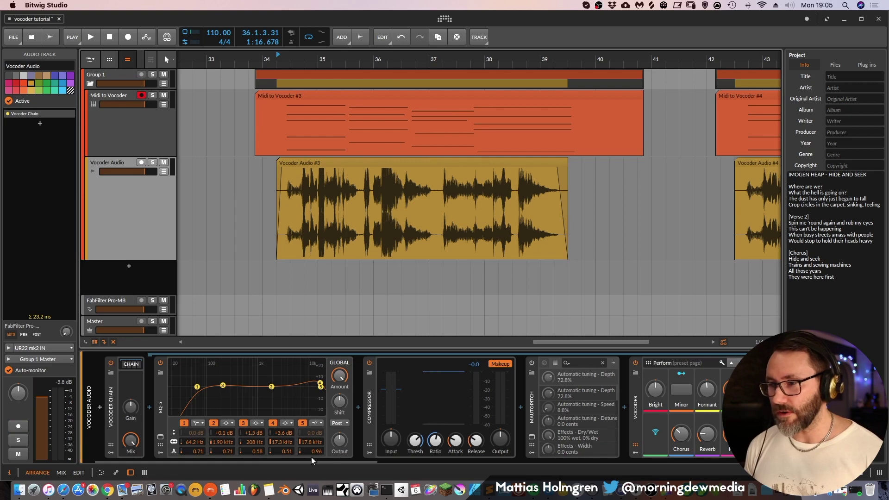
pyautogui.moveTo(310, 461); pyautogui.dragTo(566, 443)
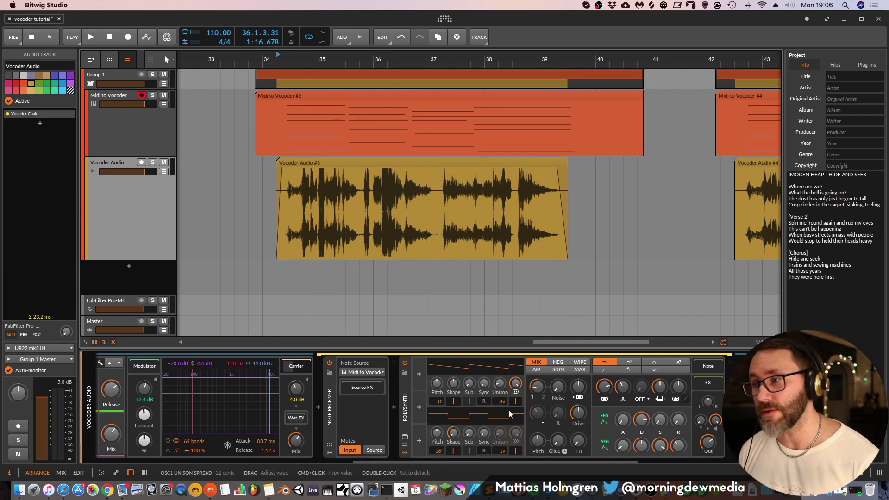
pyautogui.moveTo(501, 397); pyautogui.dragTo(475, 367)
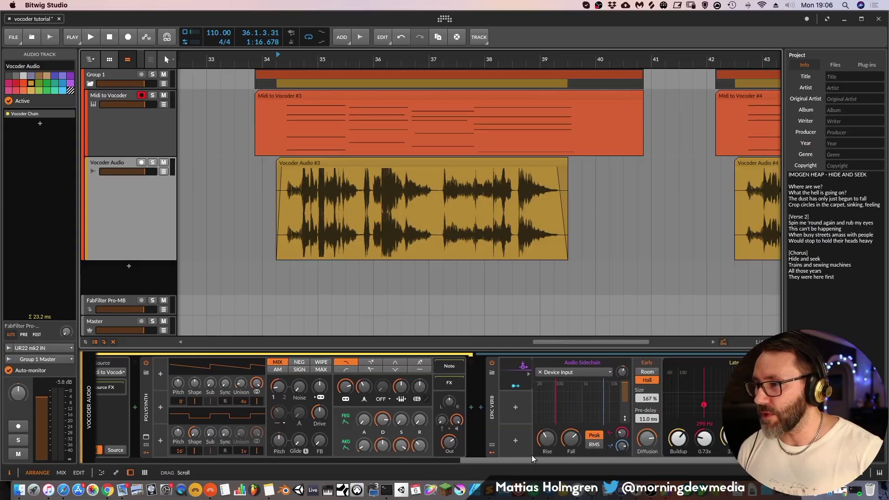
pyautogui.moveTo(531, 454); pyautogui.dragTo(567, 453)
pyautogui.hscroll(1, 567, 454)
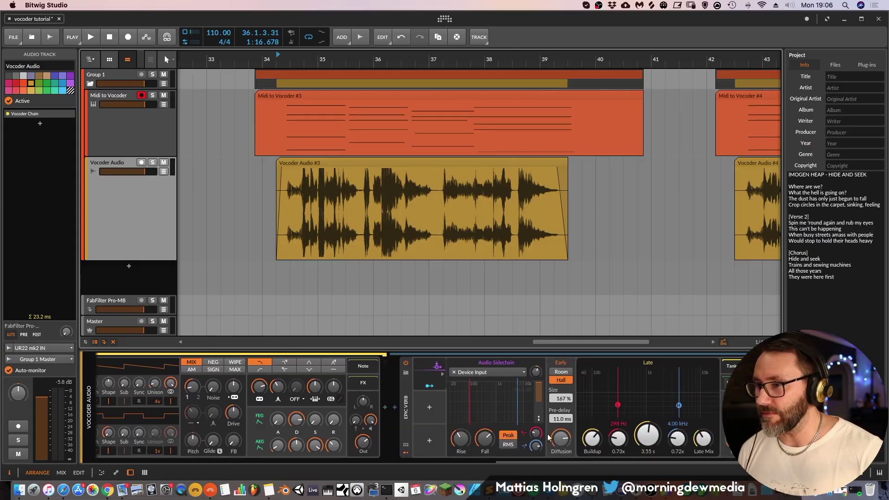
pyautogui.moveTo(573, 459); pyautogui.dragTo(386, 443)
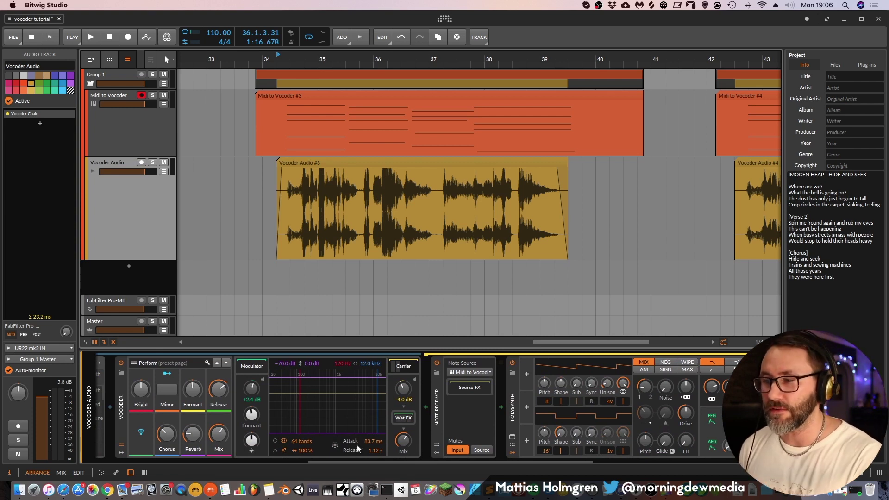
# - Audition the vocal with the Vocoder mix fully wet, then with the mix pulled back down
pyautogui.moveTo(402, 442); pyautogui.dragTo(401, 424)
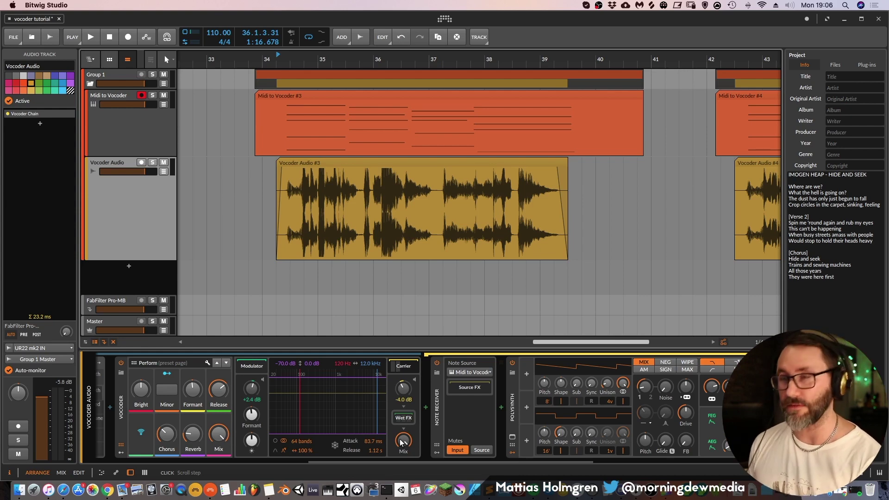
pyautogui.press('space')
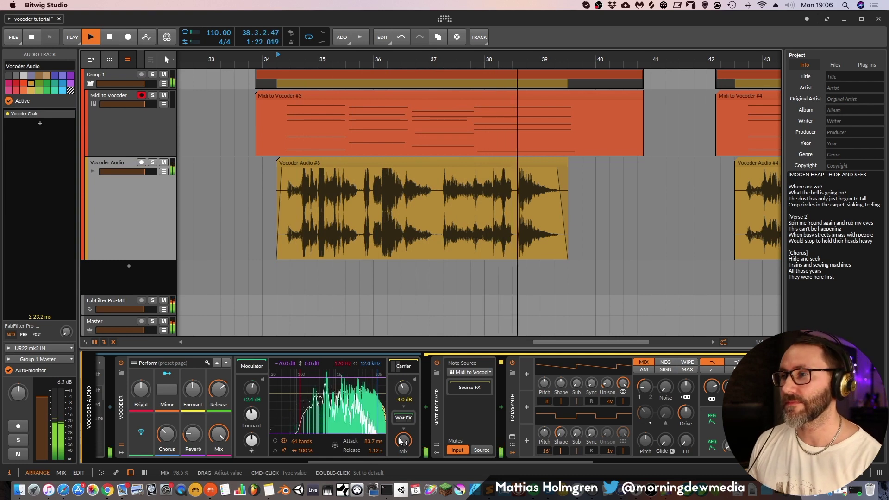
pyautogui.press('space')
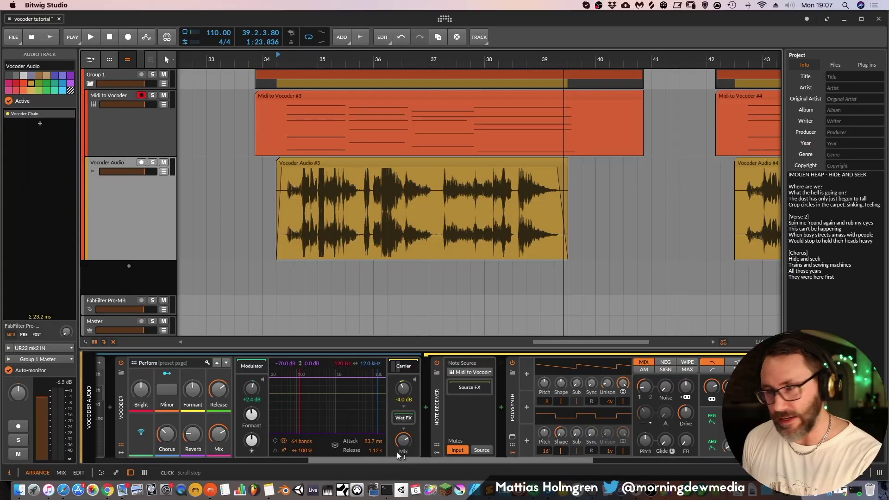
pyautogui.moveTo(397, 454); pyautogui.dragTo(403, 441)
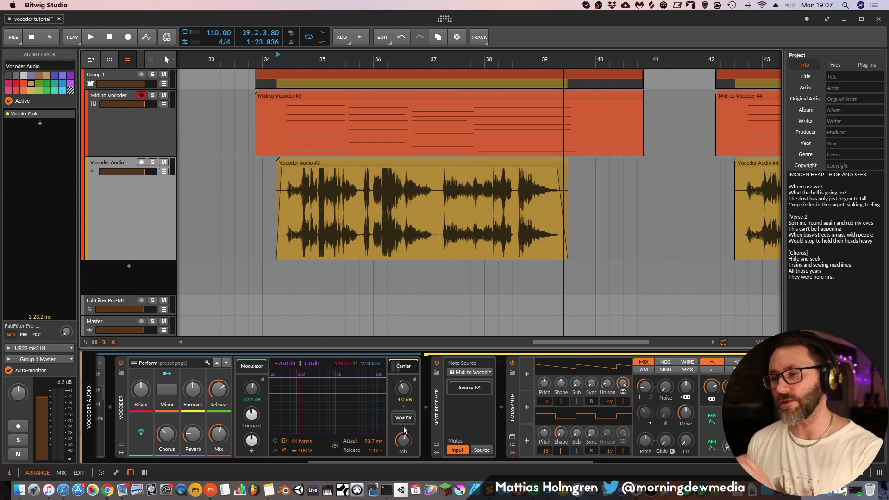
pyautogui.press('space')
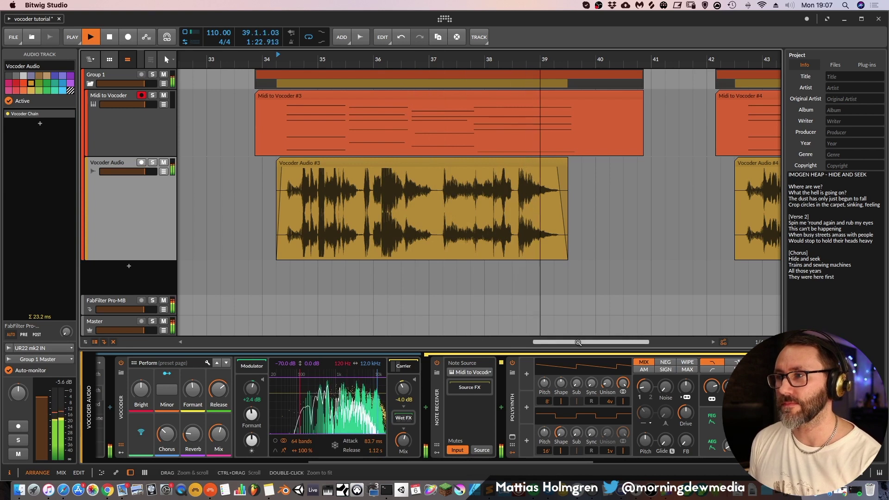
pyautogui.press('space')
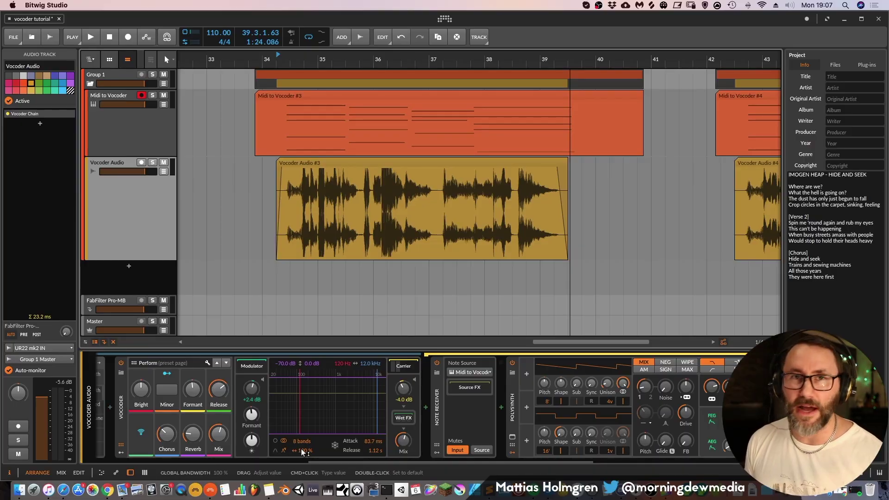
# - Lower the Vocoder carrier gain to -6.8 dB and raise the bands from 8 to 40, auditioning playback
pyautogui.press('space')
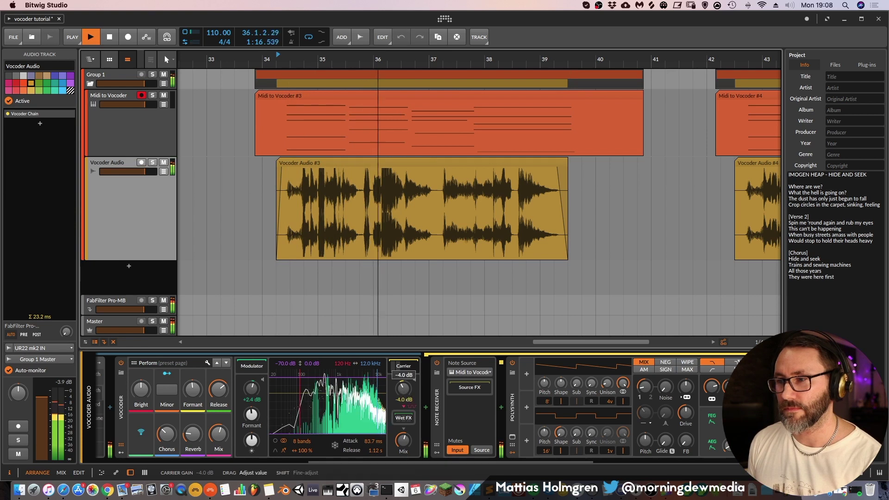
pyautogui.moveTo(404, 389); pyautogui.dragTo(403, 410)
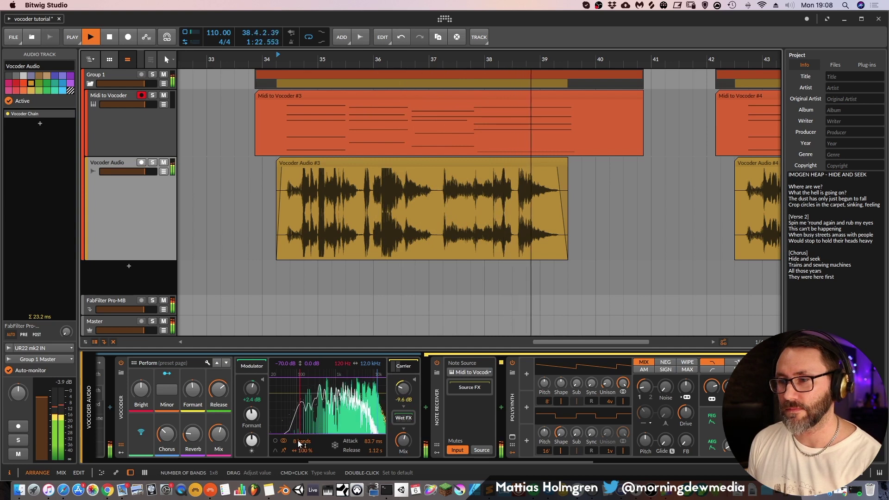
pyautogui.press('space')
pyautogui.moveTo(298, 443); pyautogui.dragTo(298, 433)
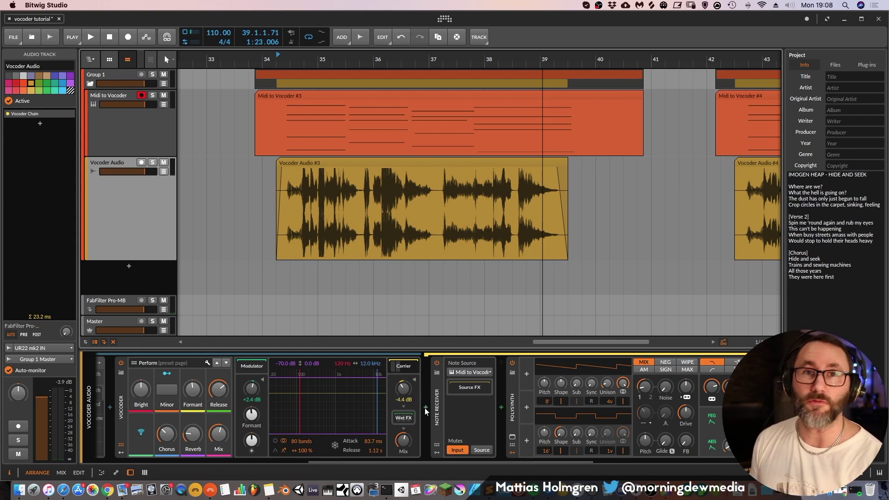
pyautogui.press('space')
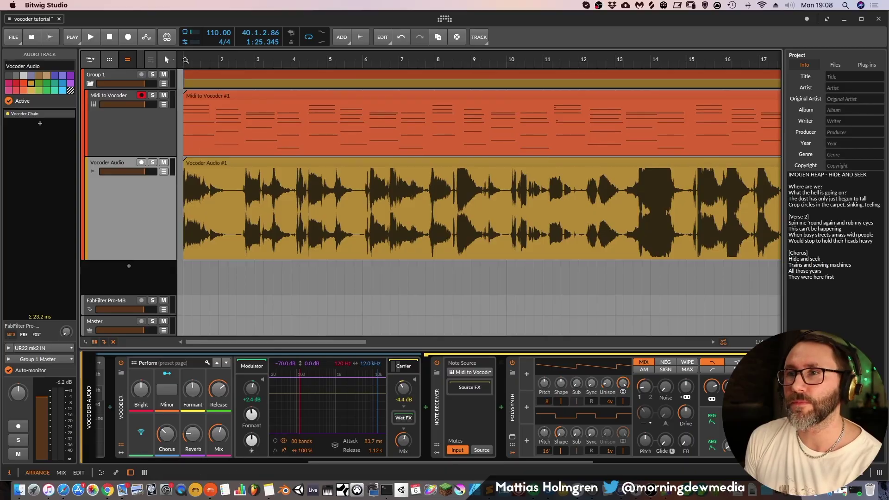
# - During playback, try Polysynth unison at one, two and four voices, then lower carrier mix to 59.5%
pyautogui.press('space')
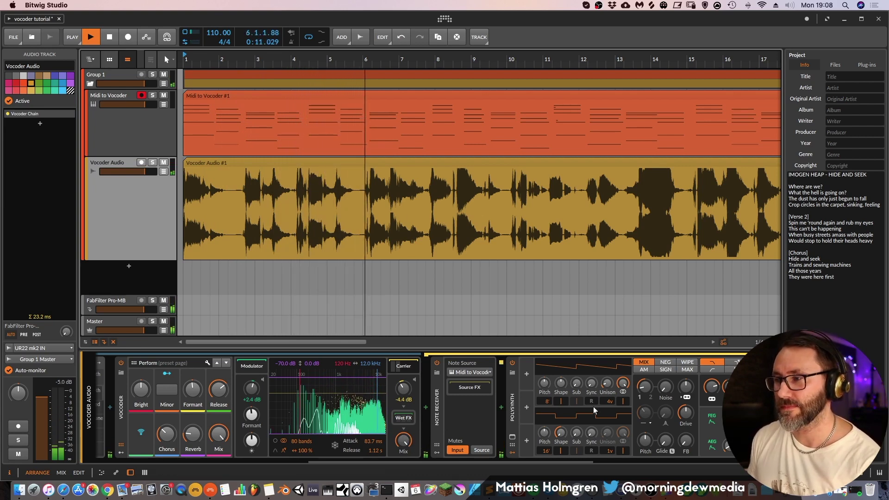
pyautogui.doubleClick(610, 401)
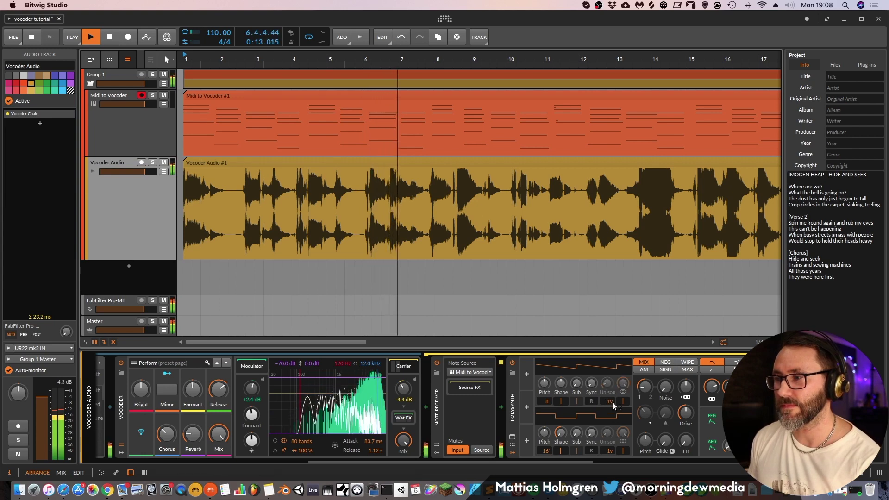
pyautogui.moveTo(610, 400); pyautogui.dragTo(610, 393)
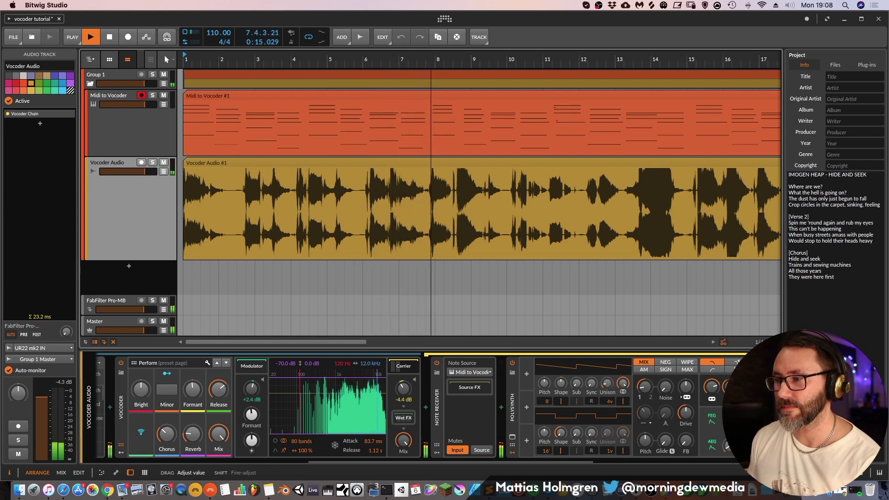
pyautogui.moveTo(404, 440); pyautogui.dragTo(403, 452)
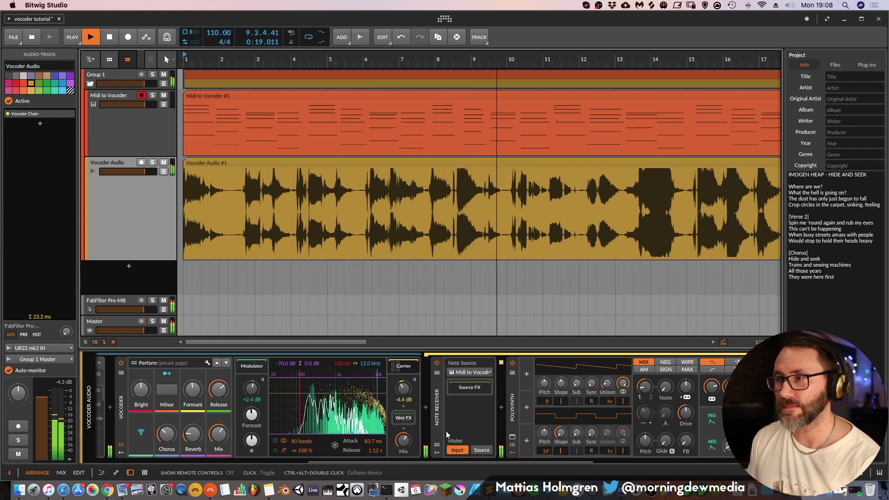
pyautogui.moveTo(535, 62); pyautogui.dragTo(556, 96)
pyautogui.moveTo(403, 440); pyautogui.dragTo(404, 447)
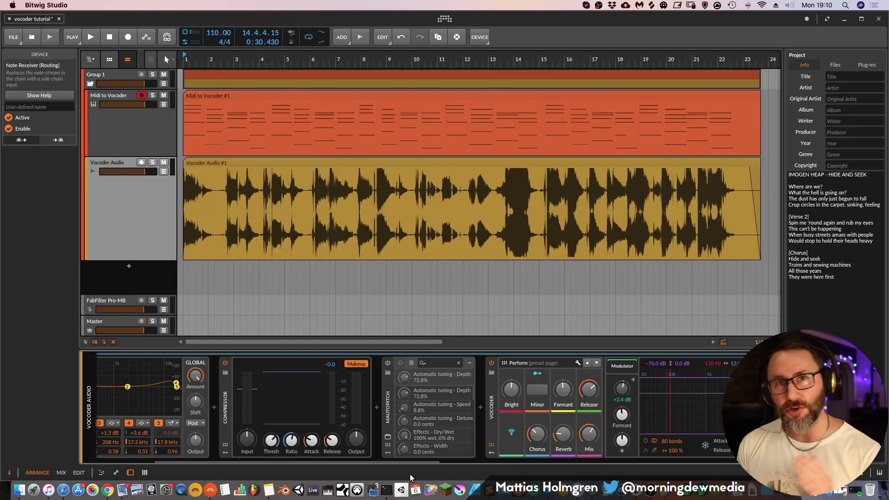
# - Set the MAutoPitch scale key to A in its plug-in window
pyautogui.click(388, 404)
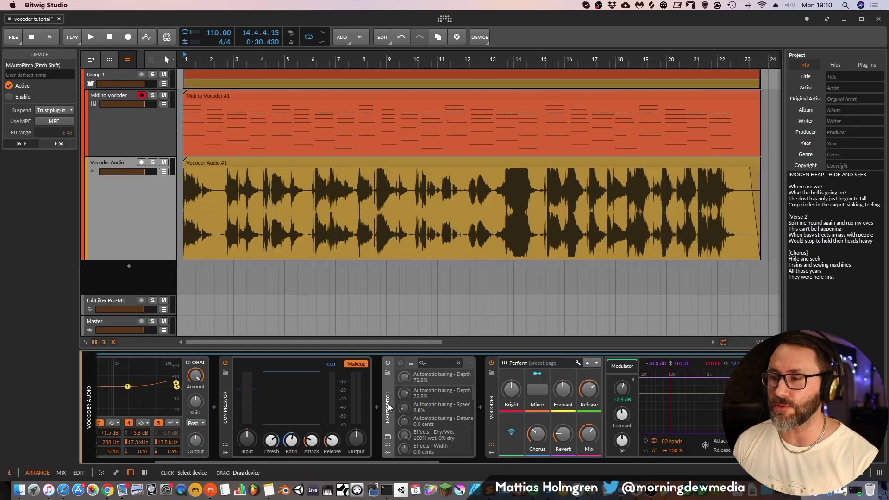
pyautogui.click(388, 438)
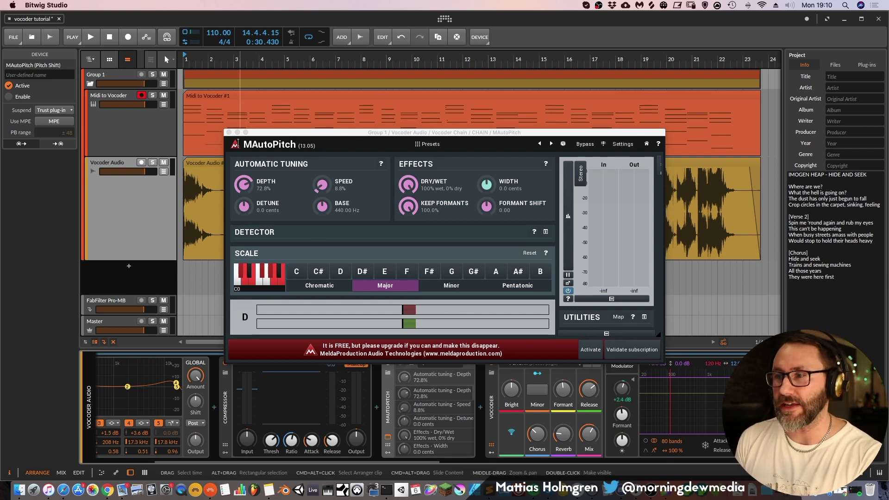
pyautogui.click(496, 272)
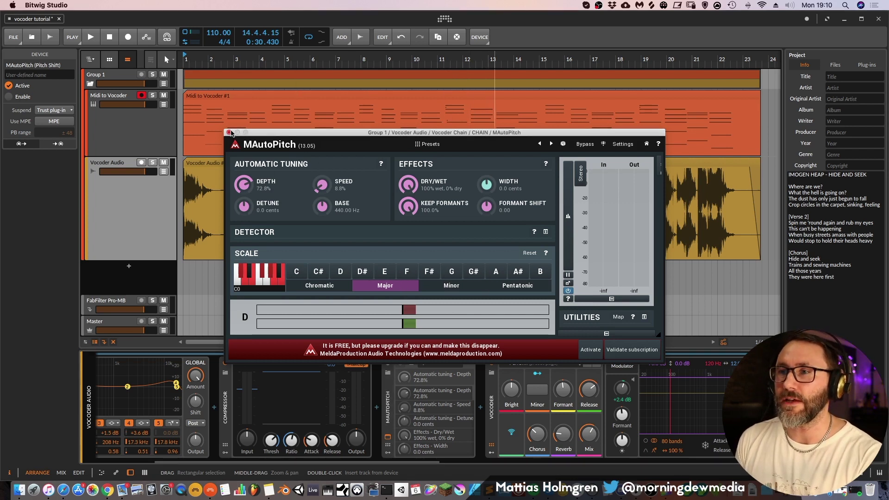
pyautogui.moveTo(331, 135); pyautogui.dragTo(332, 78)
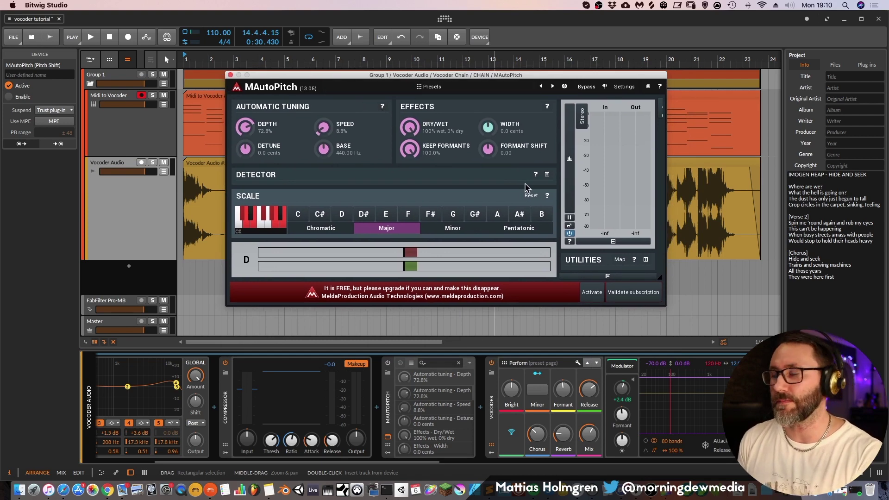
pyautogui.click(231, 75)
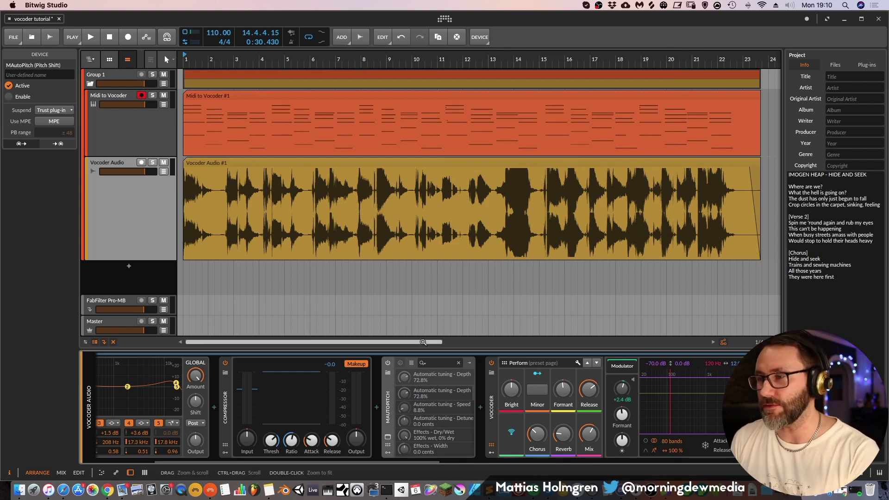
# - Switch MAutoPitch on and play the arrangement from the start
pyautogui.click(387, 363)
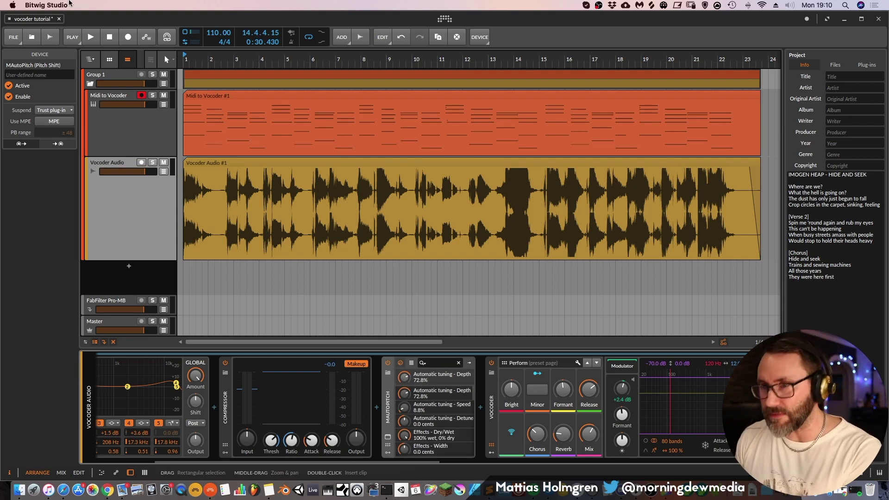
pyautogui.press('space')
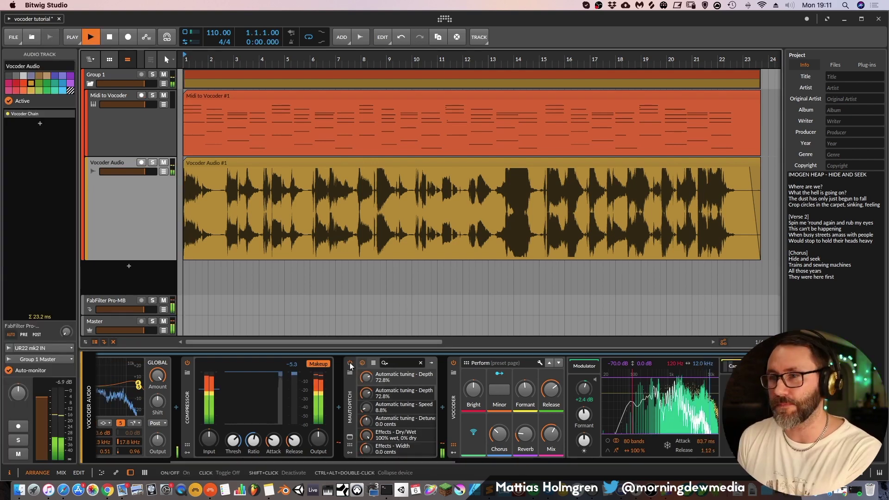
pyautogui.click(350, 437)
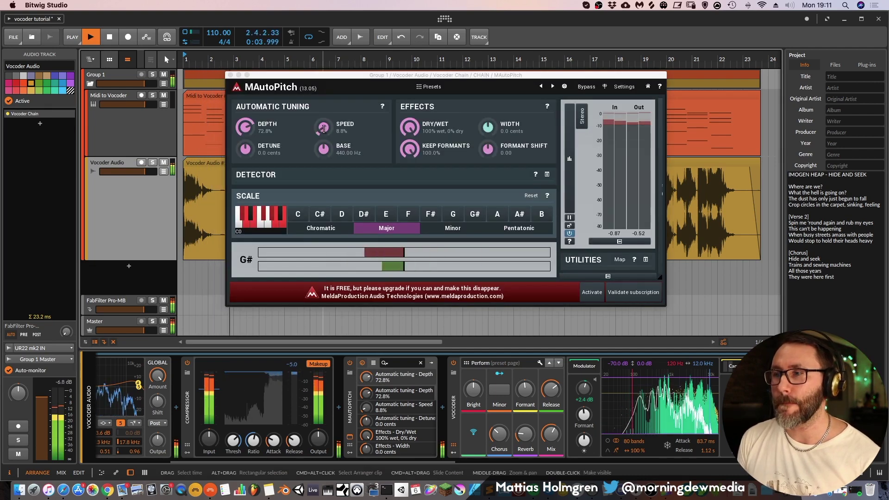
# - Tweak MAutoPitch Speed during playback, settling on Depth 53.2% and Speed 69.6%
pyautogui.moveTo(323, 128); pyautogui.dragTo(329, 68)
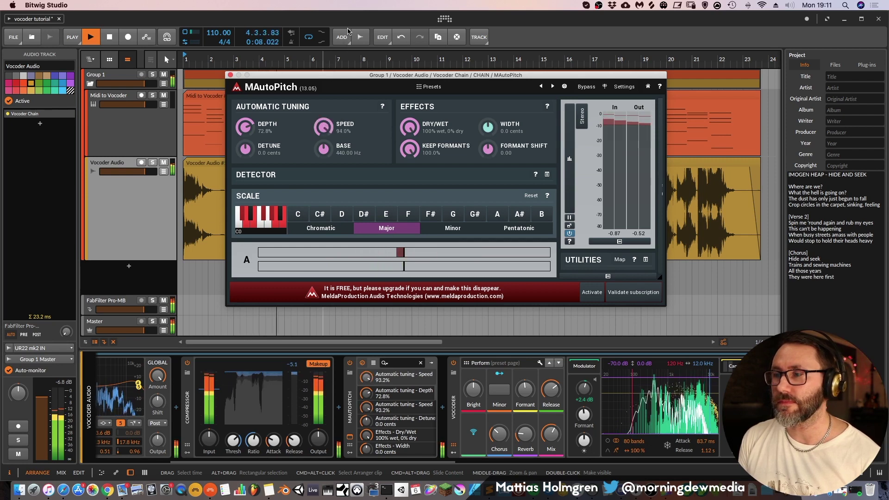
pyautogui.moveTo(324, 125); pyautogui.dragTo(324, 222)
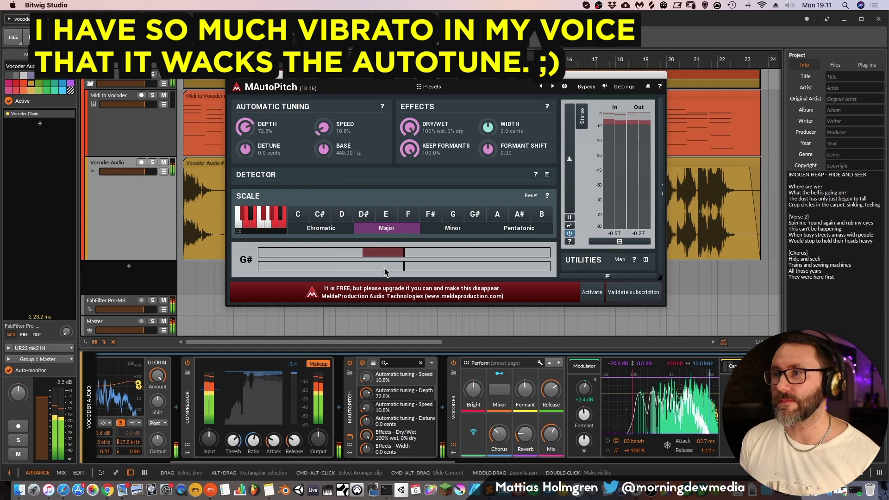
pyautogui.moveTo(289, 92); pyautogui.dragTo(509, 32)
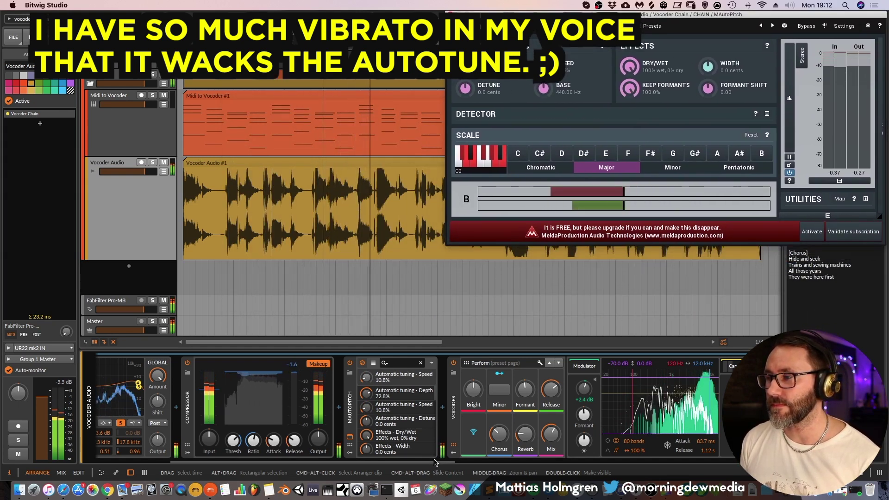
pyautogui.moveTo(465, 65); pyautogui.dragTo(461, 92)
pyautogui.moveTo(543, 67); pyautogui.dragTo(566, 26)
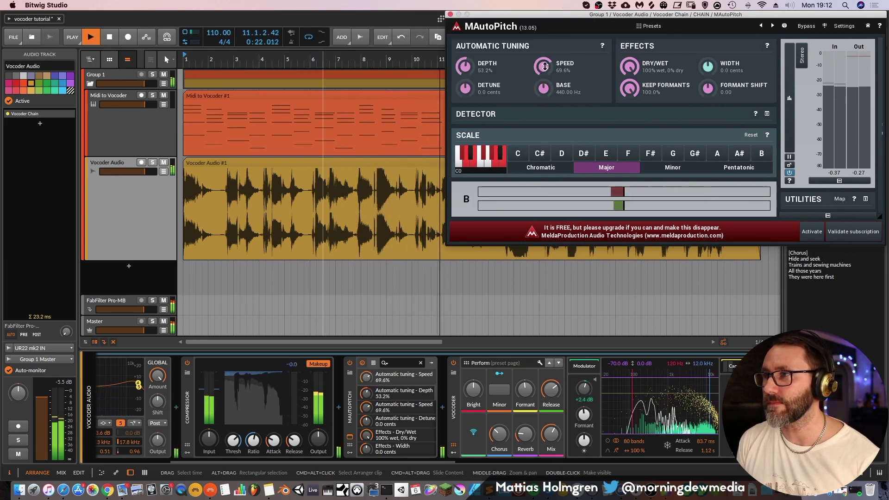